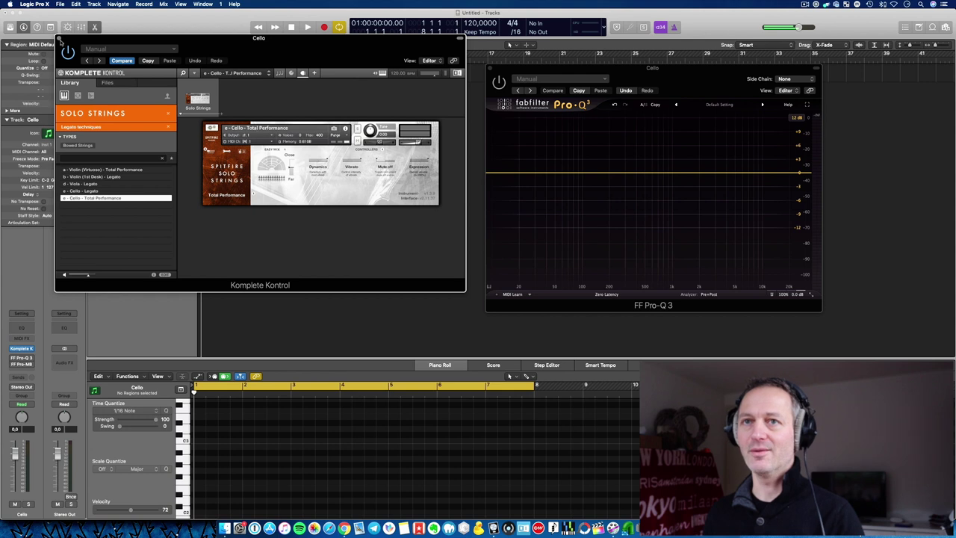
# Step: Close the Komplete Kontrol window and audition the cello region, enabling Pro-Q 3 on the track
pyautogui.press('super+w')
pyautogui.press('space')
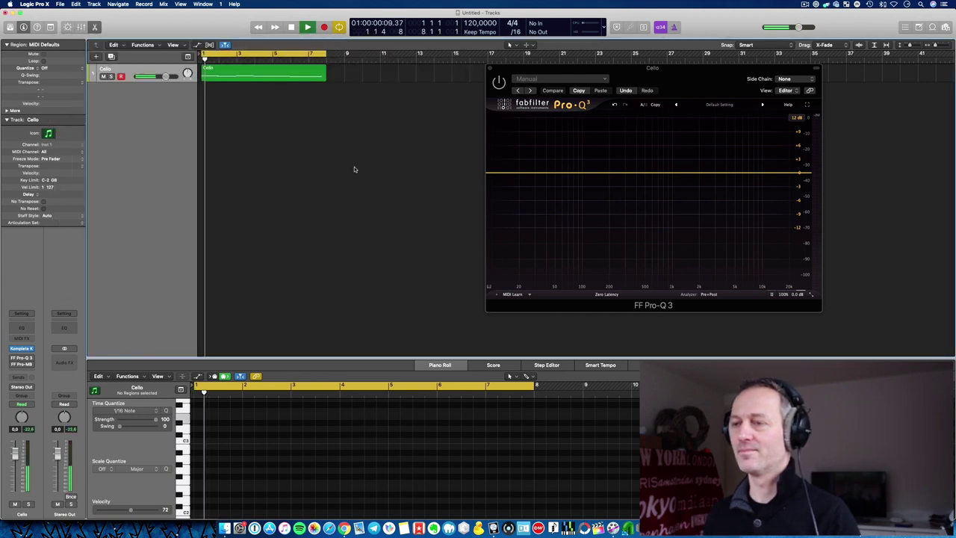
pyautogui.click(535, 110)
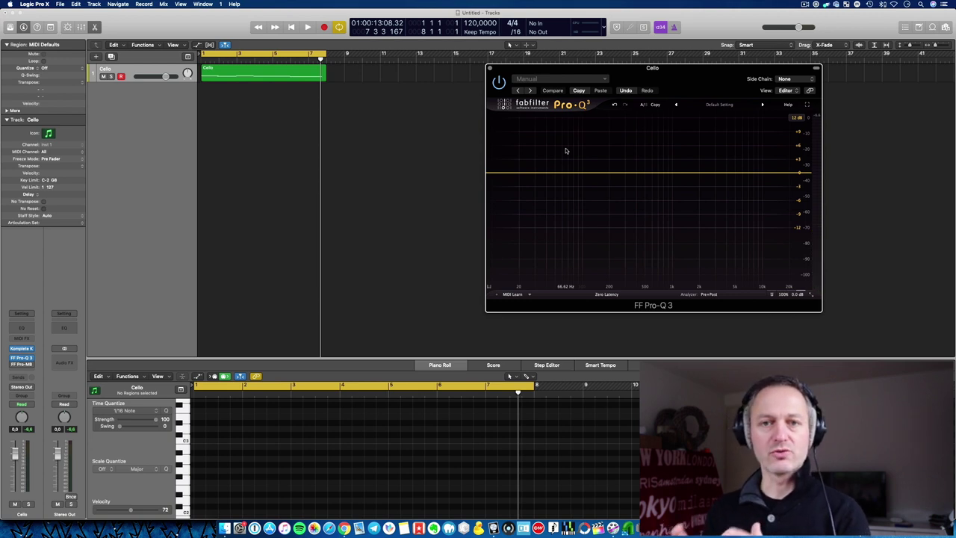
# Step: Add a low-cut band at about 128 Hz with a 24 dB/oct slope in Pro-Q 3 while the cello plays
pyautogui.moveTo(640, 82); pyautogui.dragTo(585, 82)
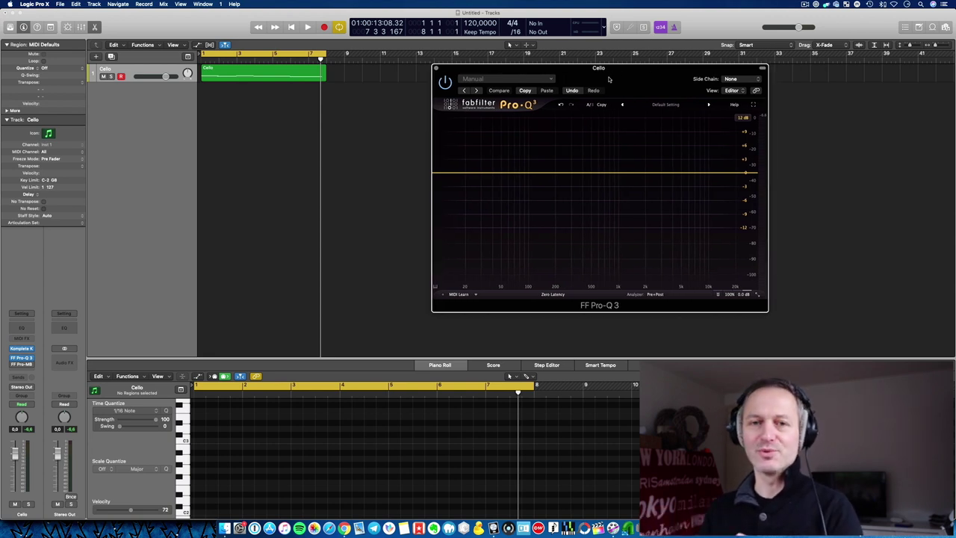
pyautogui.press('space')
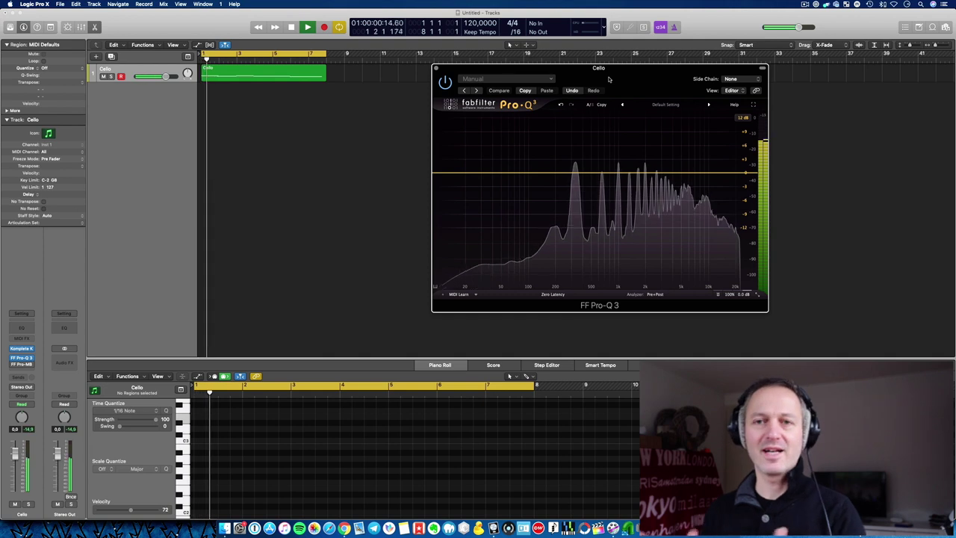
pyautogui.click(541, 174)
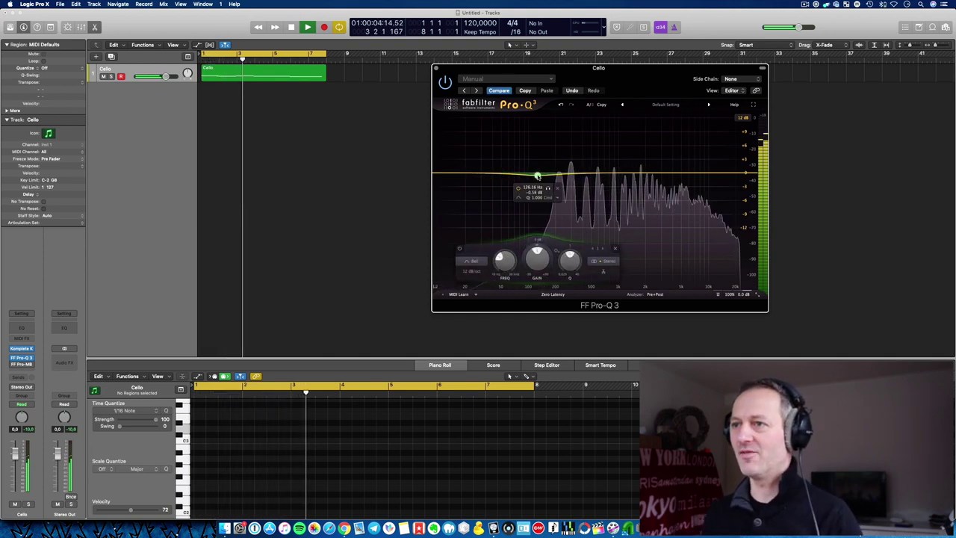
pyautogui.click(520, 204)
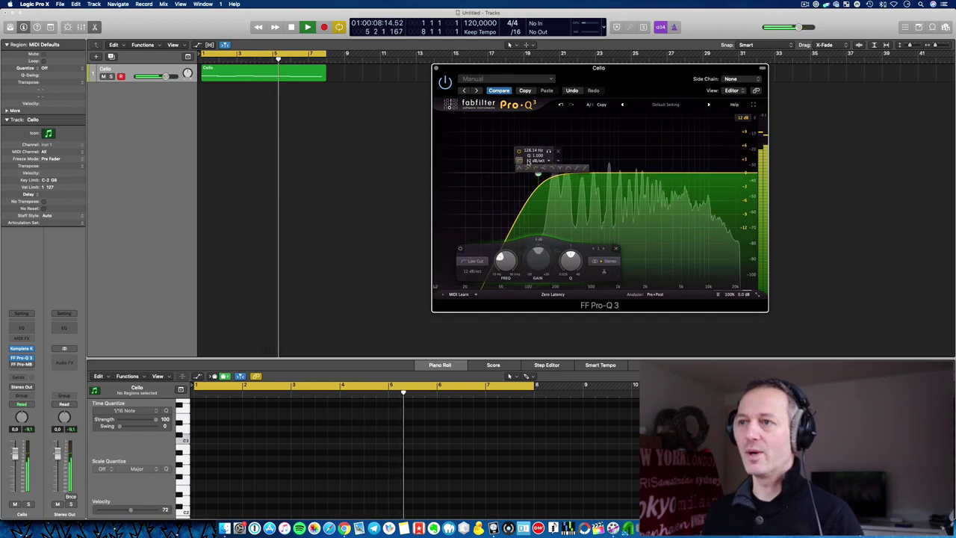
pyautogui.click(530, 161)
pyautogui.click(542, 190)
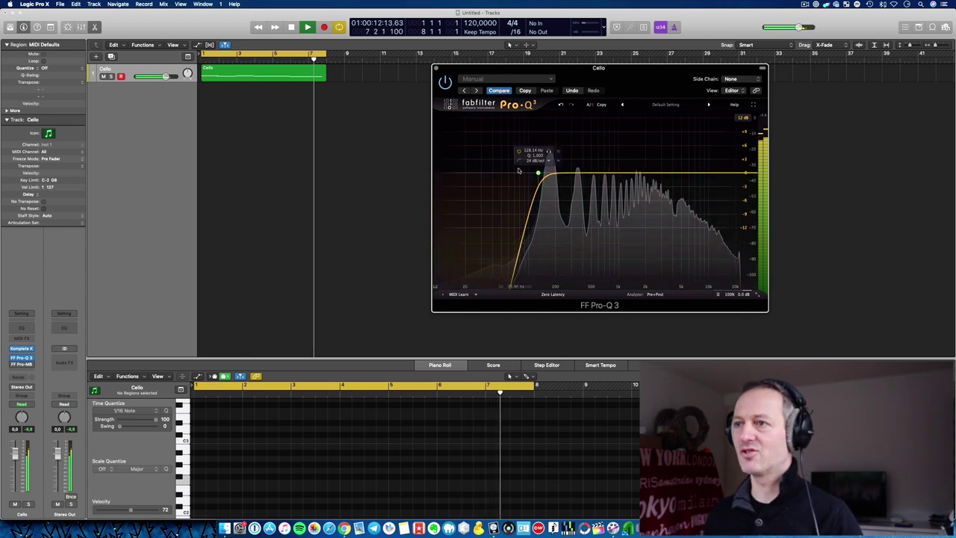
# Step: Lower the low-cut band's frequency to 100 Hz and set its Q to 1
pyautogui.click(536, 173)
pyautogui.moveTo(536, 173); pyautogui.dragTo(528, 173)
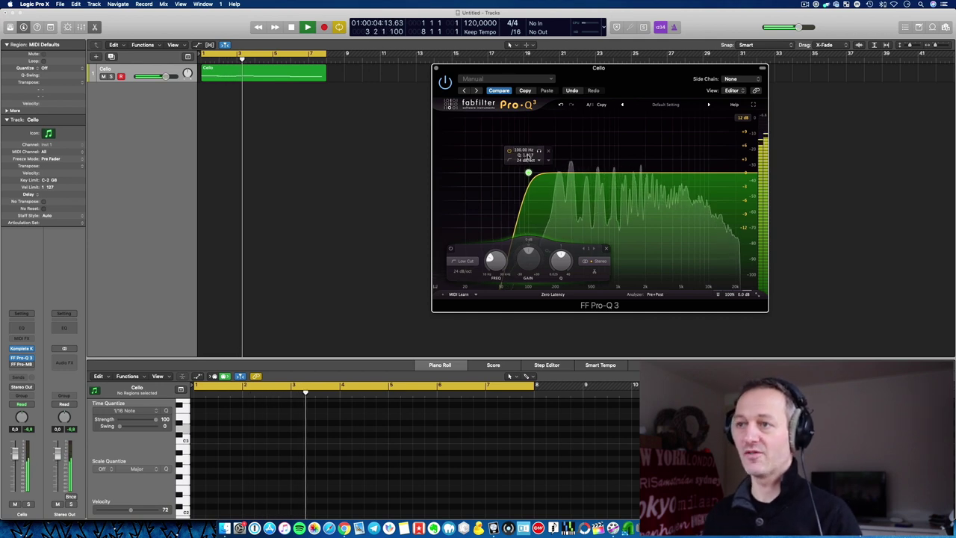
pyautogui.click(524, 154)
pyautogui.write('1')
pyautogui.press('Return')
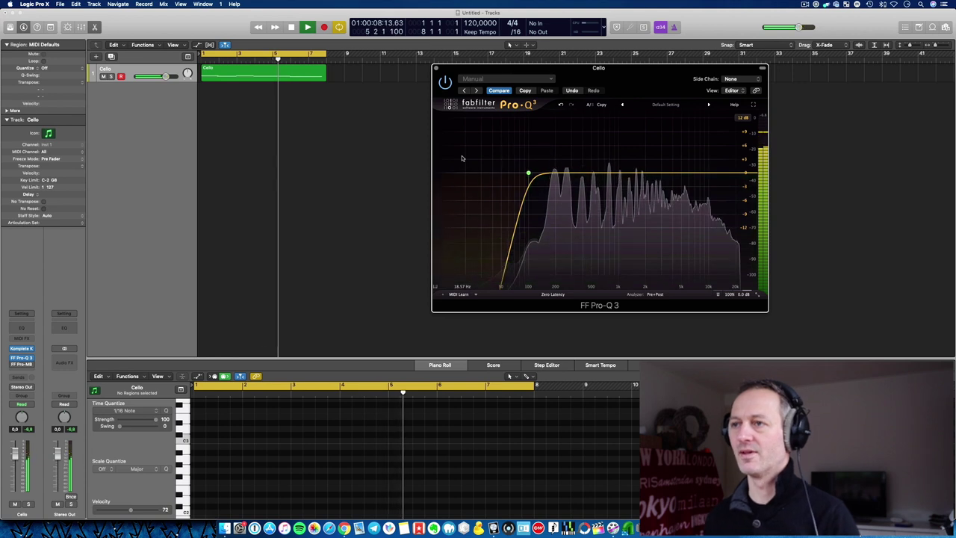
# Step: Open the cello track's Pro-MB window beside Pro-Q 3 and play the region to compare the plug-ins
pyautogui.moveTo(500, 70); pyautogui.dragTo(657, 68)
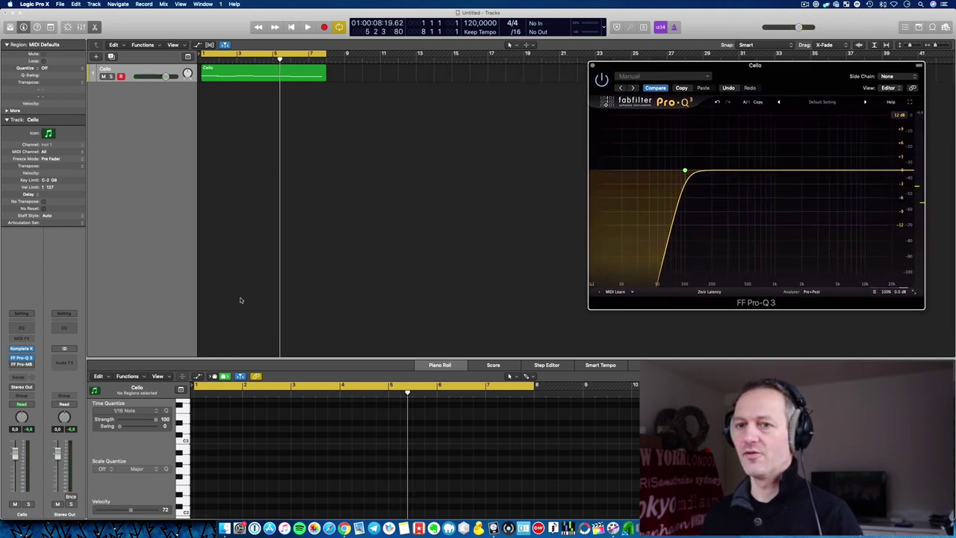
pyautogui.click(21, 364)
pyautogui.moveTo(238, 33); pyautogui.dragTo(466, 100)
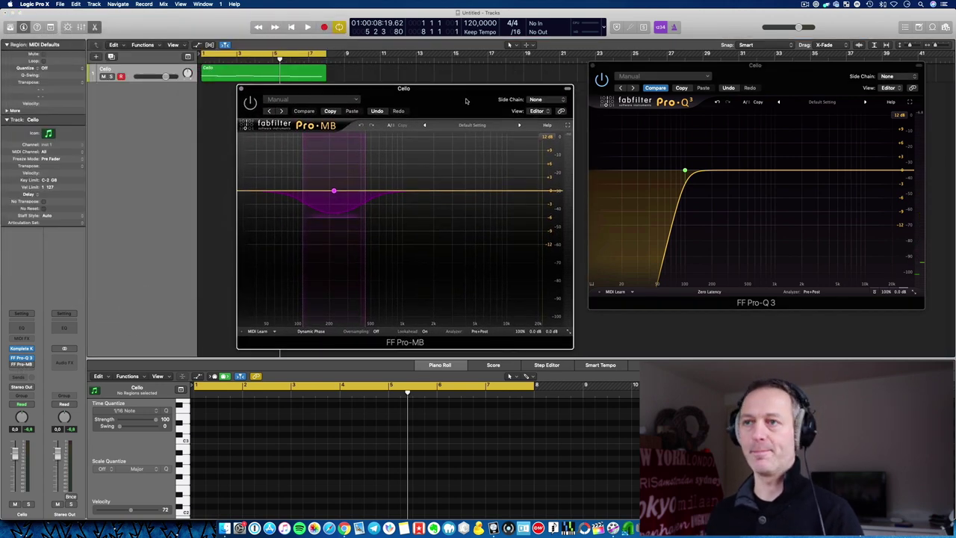
pyautogui.moveTo(314, 90); pyautogui.dragTo(317, 92)
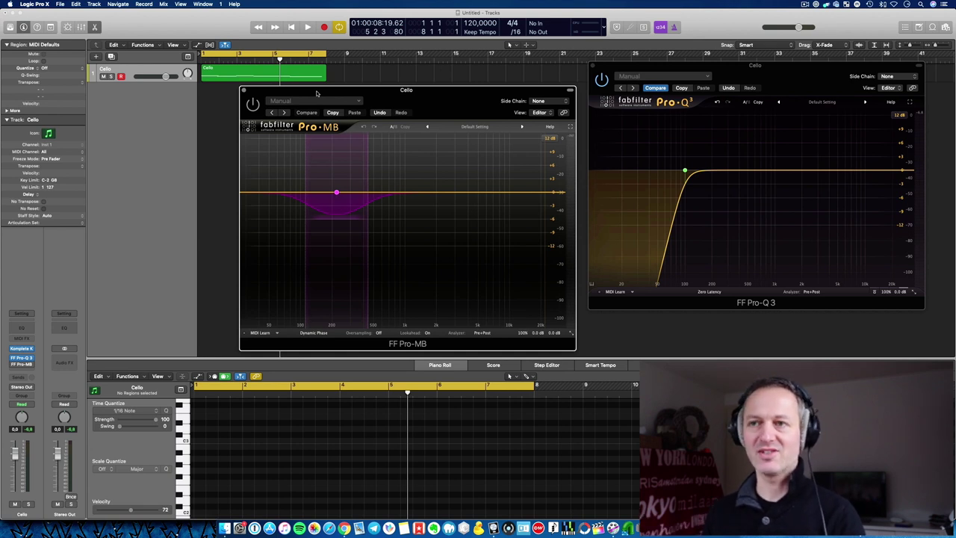
pyautogui.press('space')
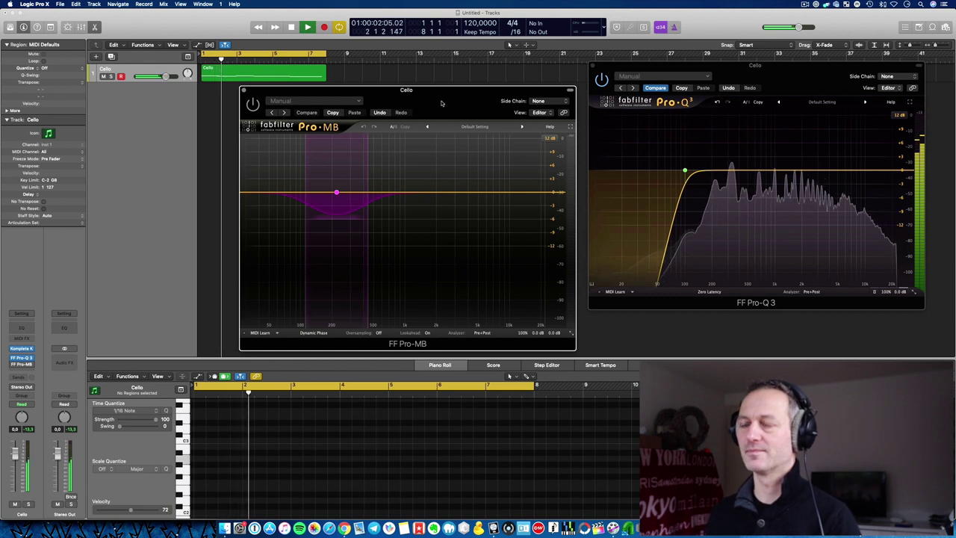
pyautogui.moveTo(689, 164)
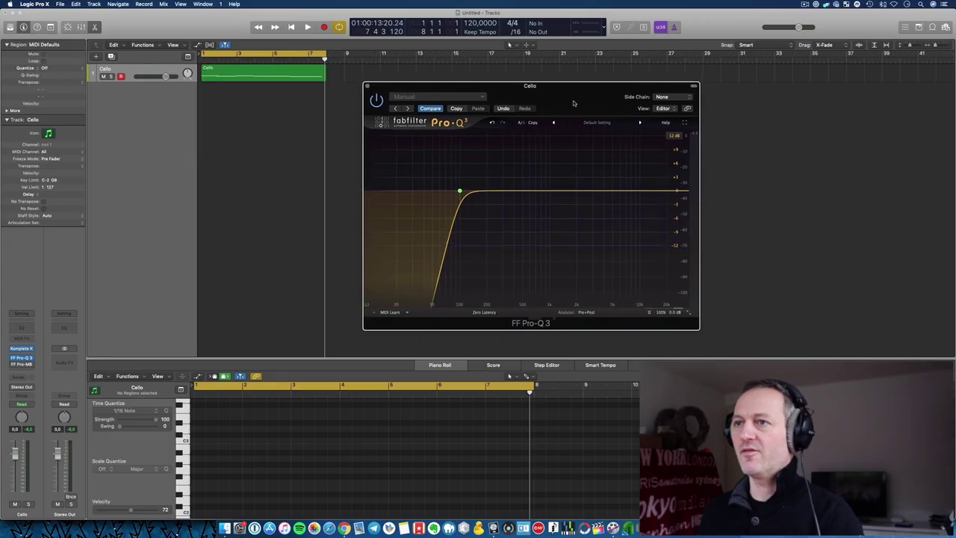
# Step: Add a bell cut of about 5.9 dB near 197 Hz in Pro-Q 3 during playback and make the band dynamic
pyautogui.moveTo(574, 103); pyautogui.dragTo(568, 107)
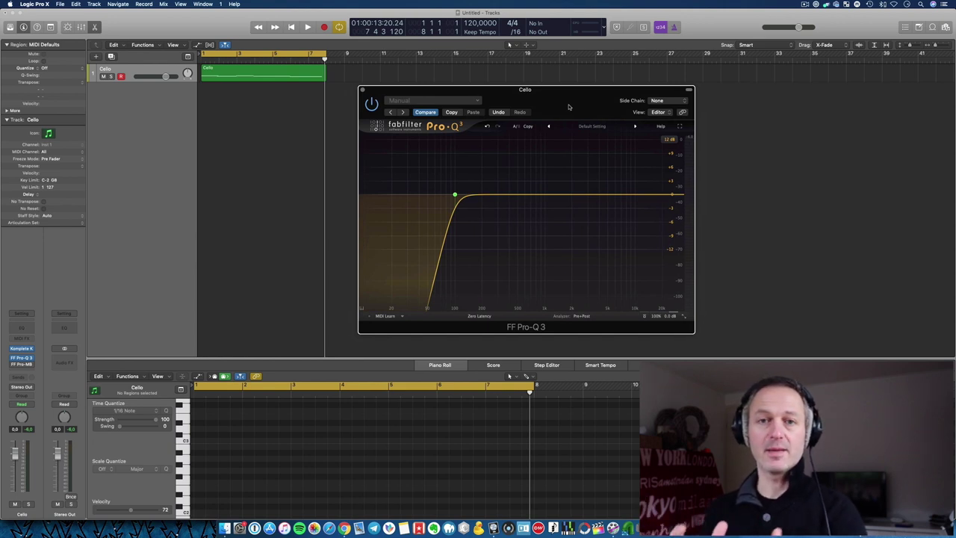
pyautogui.moveTo(530, 99); pyautogui.dragTo(534, 98)
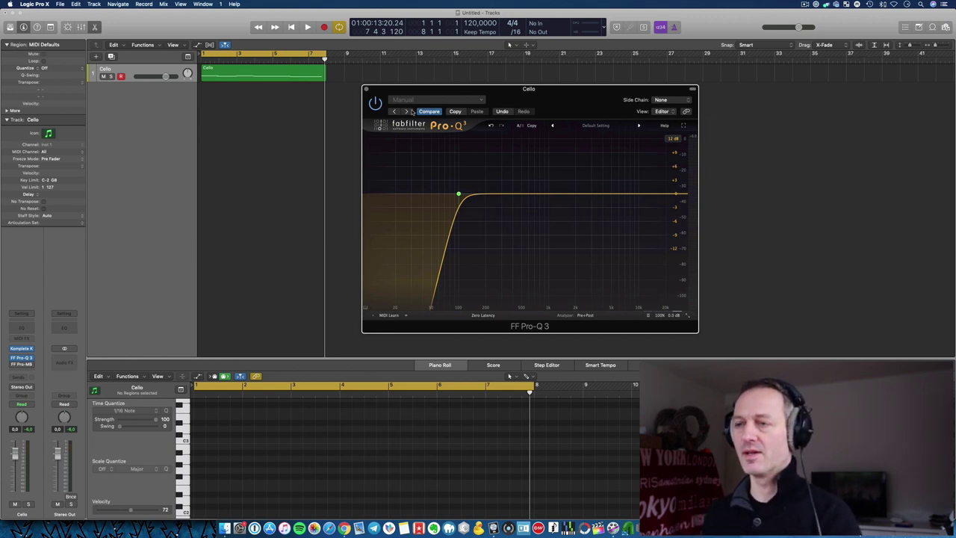
pyautogui.press('space')
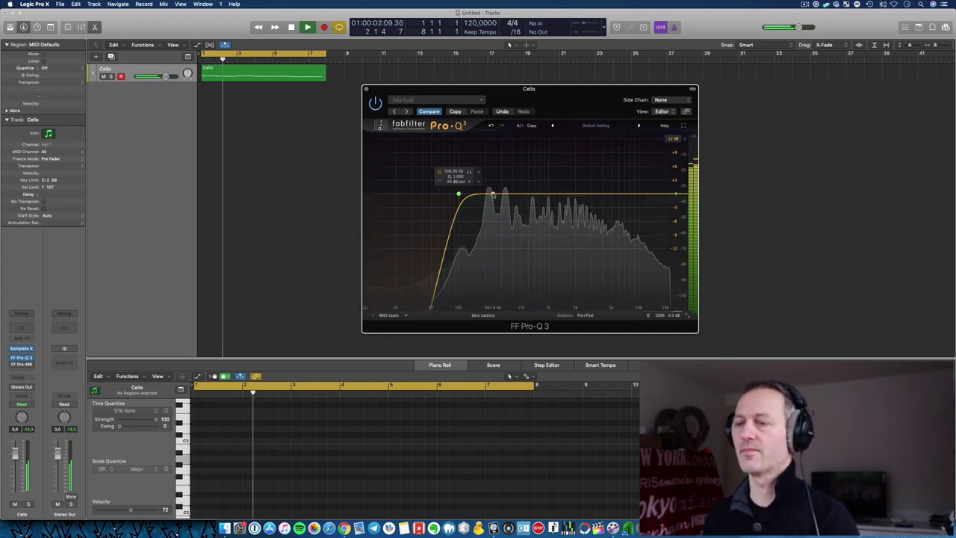
pyautogui.moveTo(488, 195); pyautogui.dragTo(486, 221)
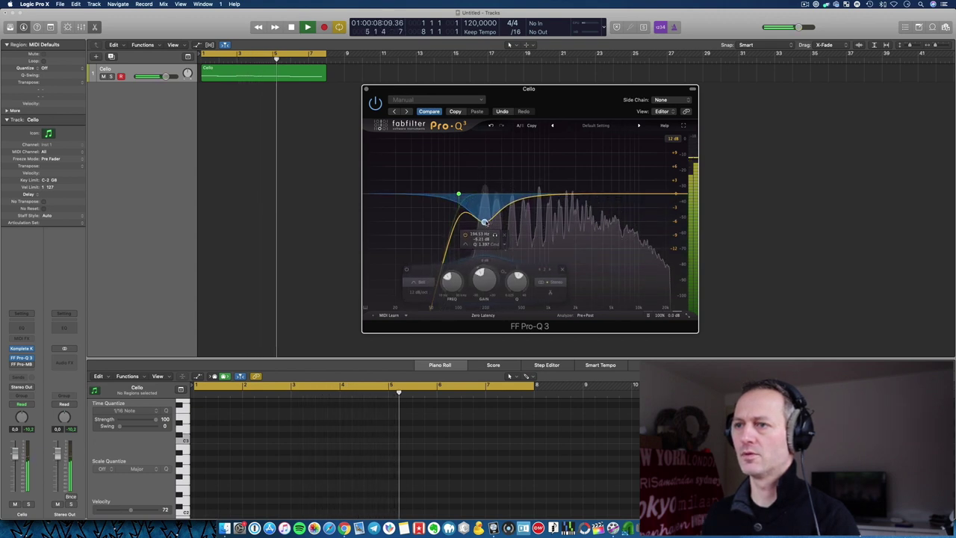
pyautogui.click(505, 243)
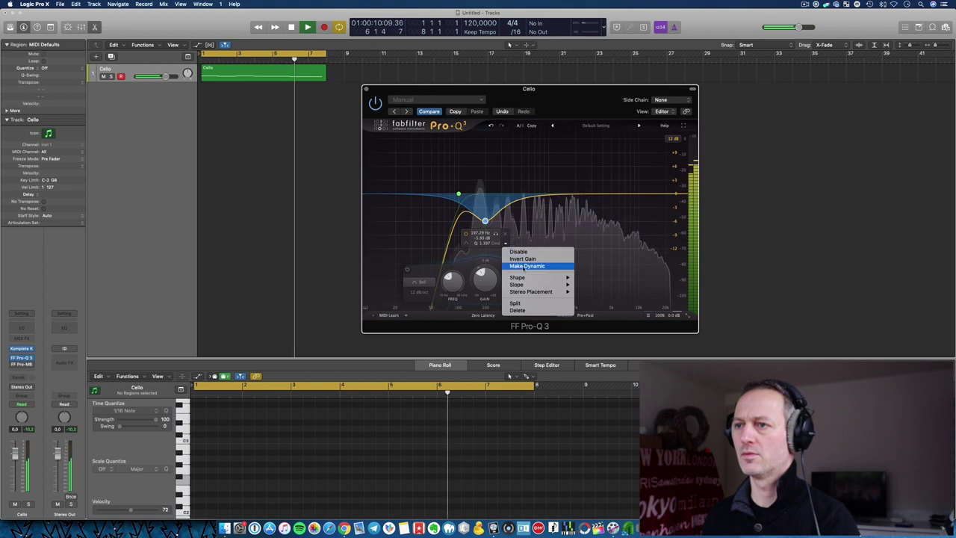
pyautogui.press('Escape')
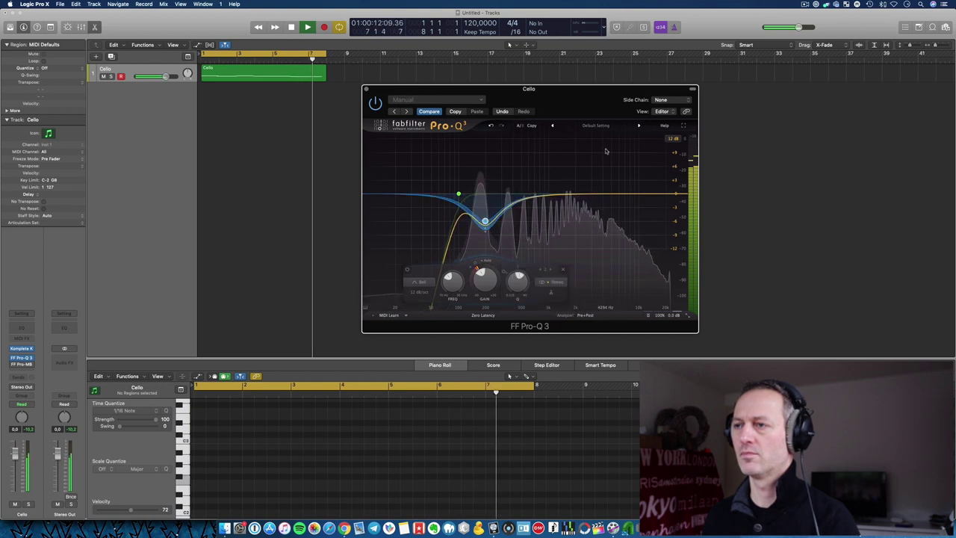
# Step: Open the cello track's Pro-MB window and arrange it next to Pro-Q 3 without overlap
pyautogui.moveTo(586, 97); pyautogui.dragTo(746, 84)
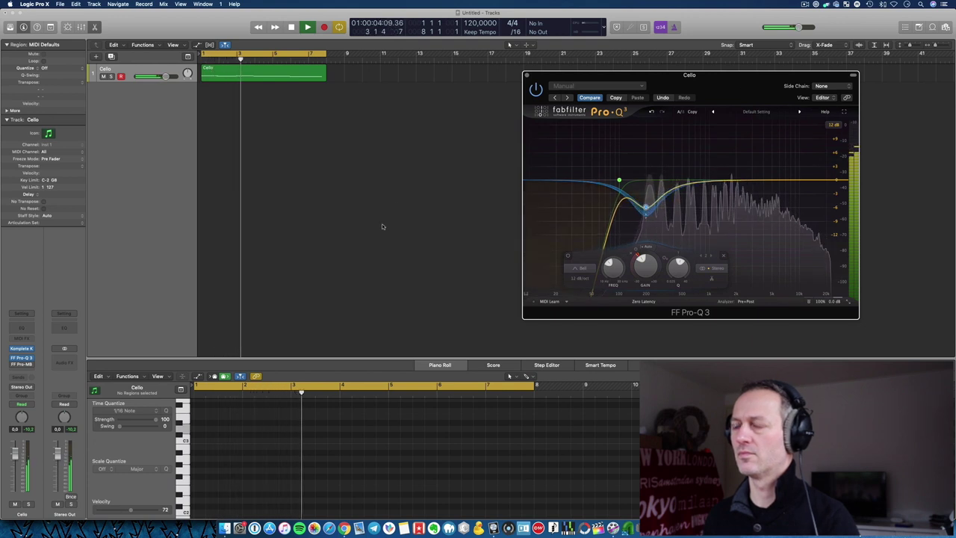
pyautogui.click(21, 364)
pyautogui.moveTo(441, 103); pyautogui.dragTo(379, 89)
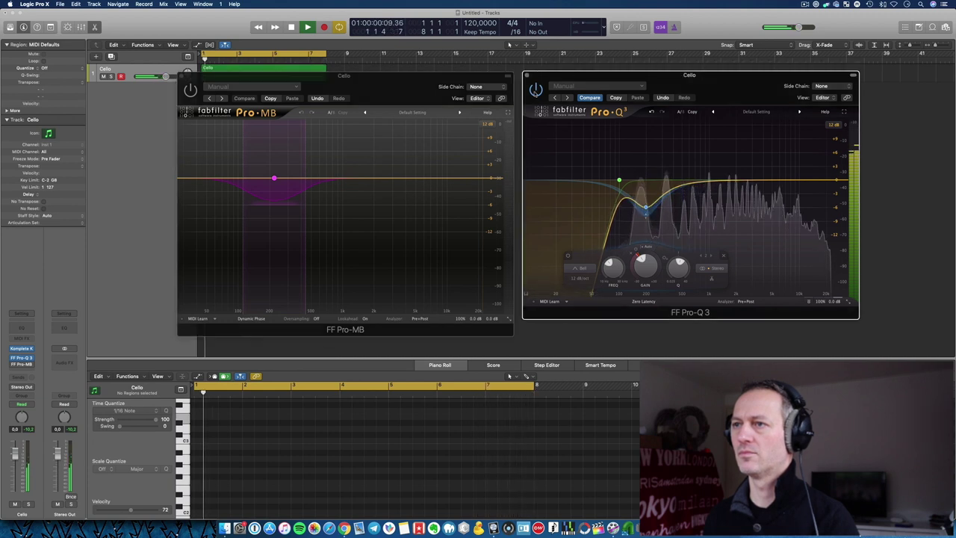
# Step: Compare Pro-MB with Pro-Q 3 by alternating which one is bypassed, leaving only Pro-Q 3 active
pyautogui.click(466, 89)
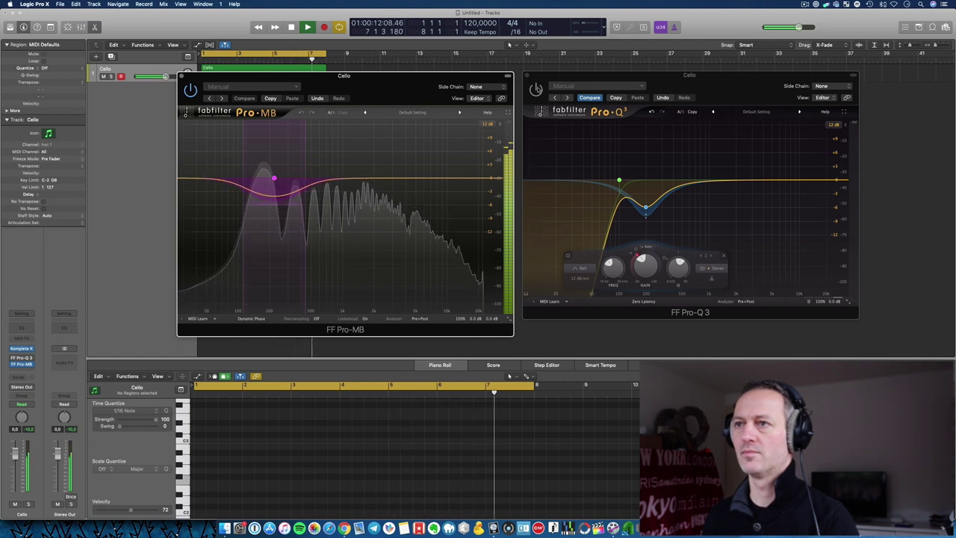
pyautogui.click(535, 87)
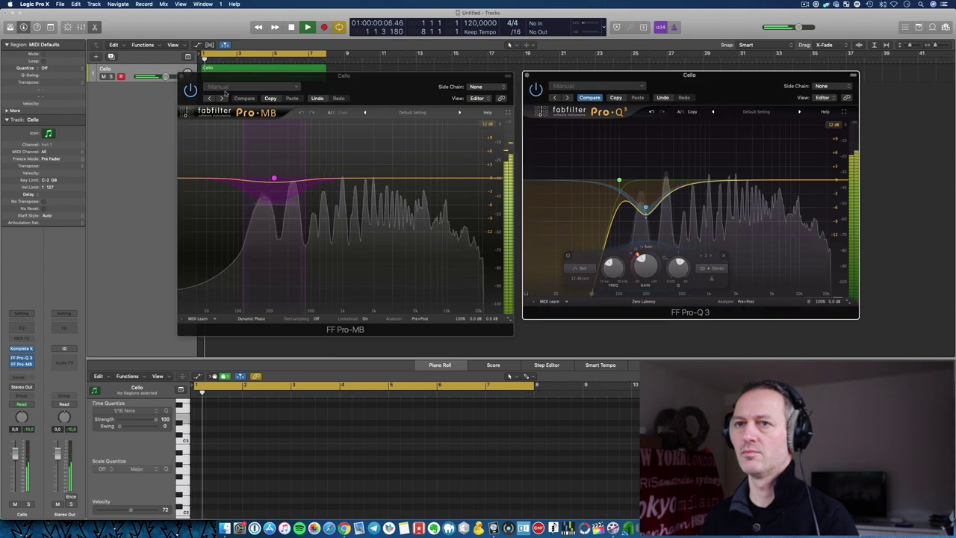
pyautogui.click(369, 92)
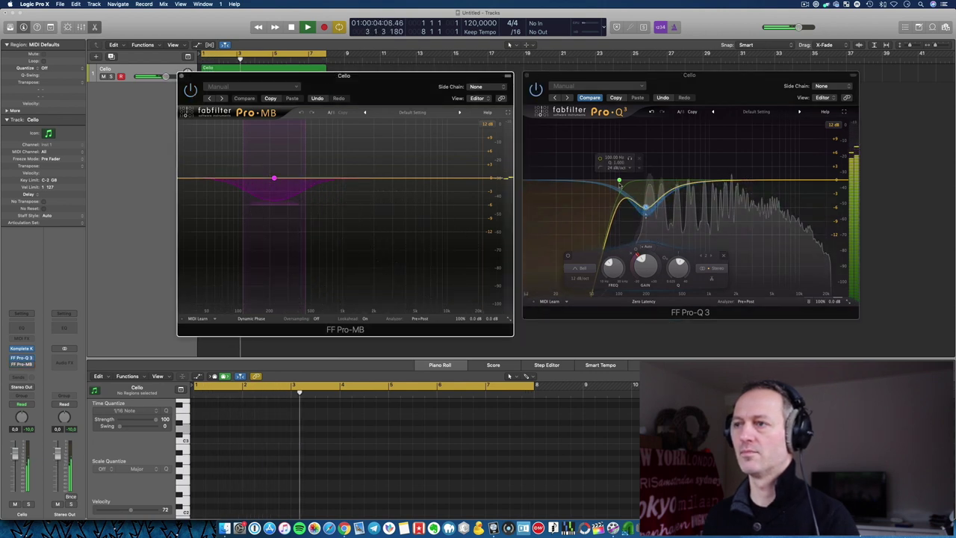
# Step: Slightly reduce the cut of the dynamic bell band near 197 Hz in Pro-Q 3 and stop playback
pyautogui.click(645, 208)
pyautogui.moveTo(645, 207); pyautogui.dragTo(645, 203)
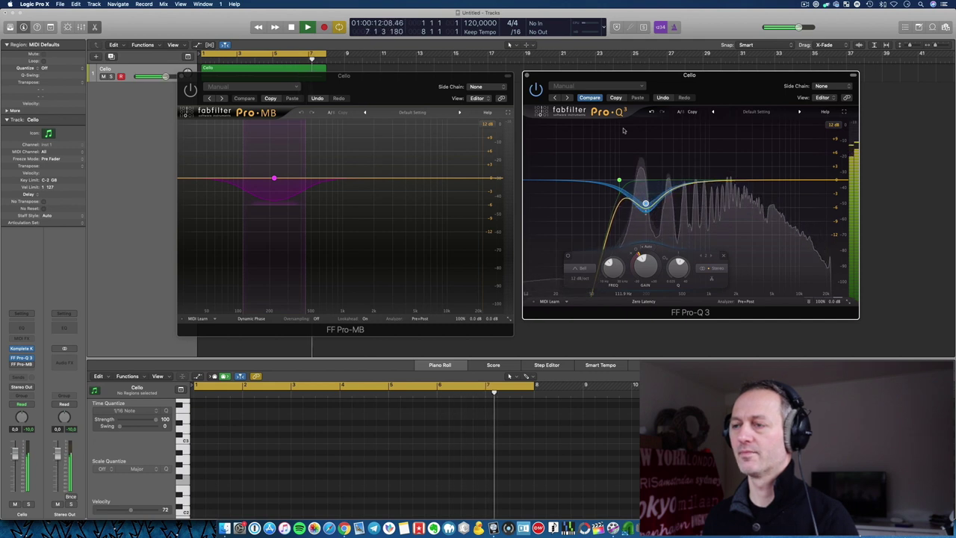
pyautogui.press('space')
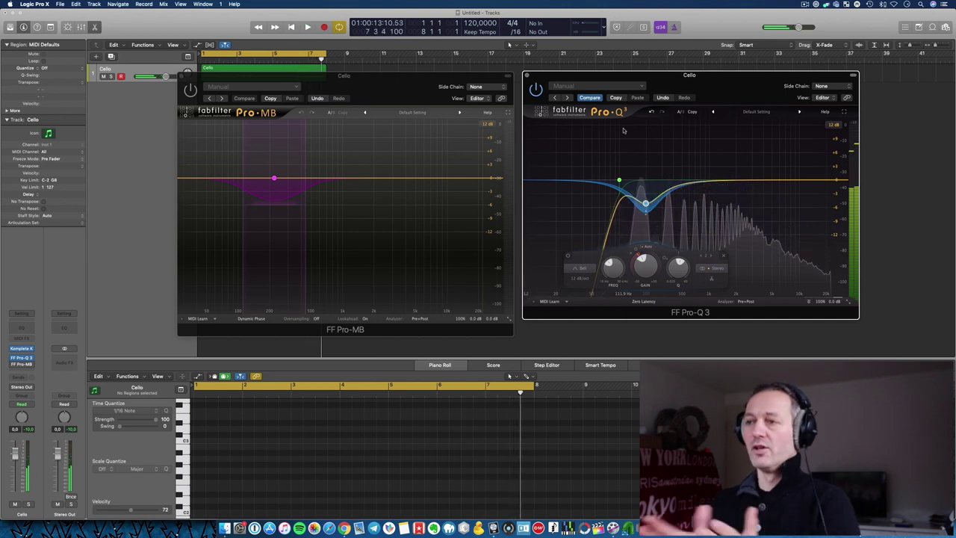